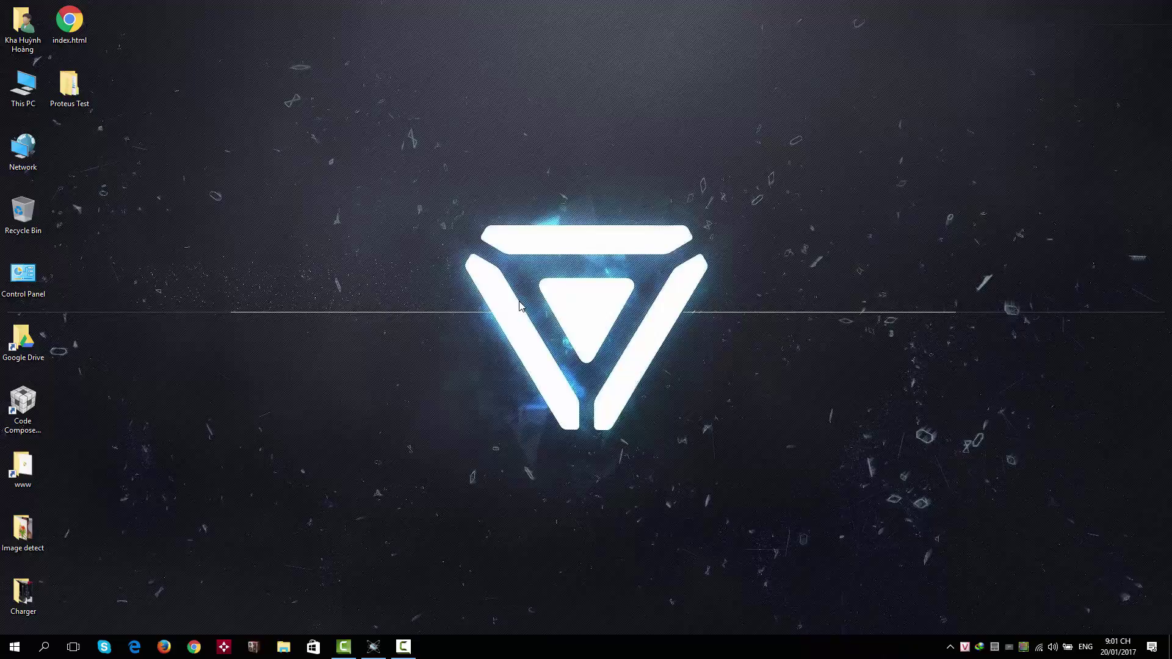
Step: Restore the Proteus 8 Professional window showing the switch, NPN 2N3903 and PNP LED circuits
{"action": "left_click", "coordinate": [374, 647]}
Step: Zoom in on the top switch circuit and close the switch so green LED D1 lights
{"action": "scroll", "coordinate": [667, 342], "scroll_direction": "up", "scroll_amount": 3}
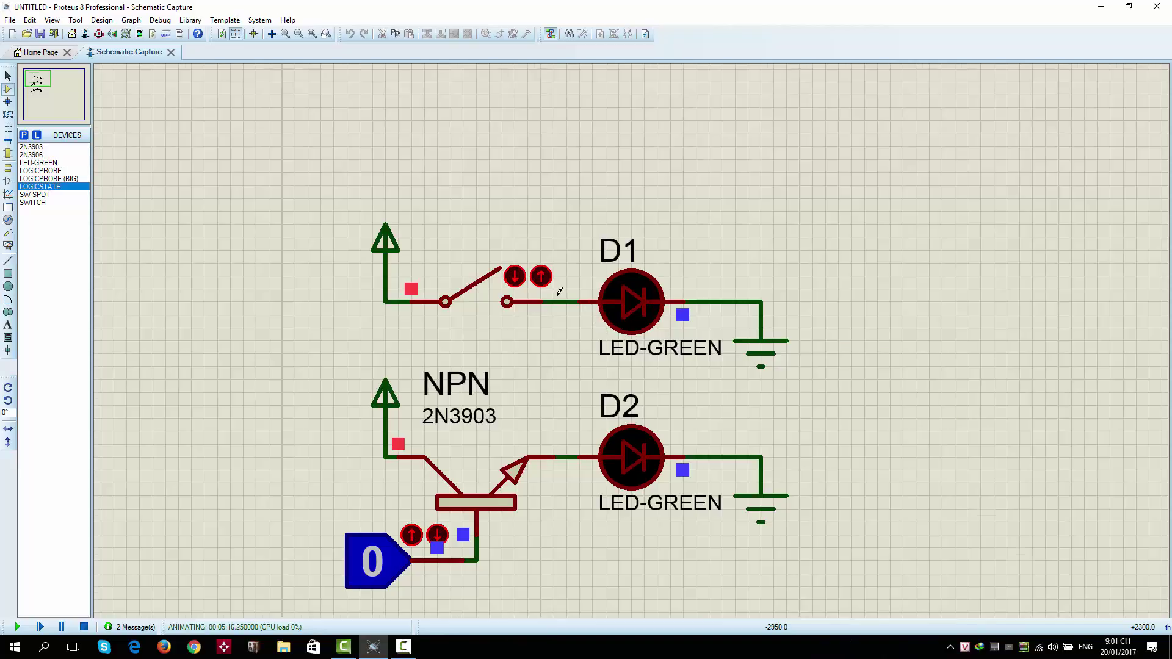
{"action": "scroll", "coordinate": [666, 342], "scroll_direction": "up", "scroll_amount": 1}
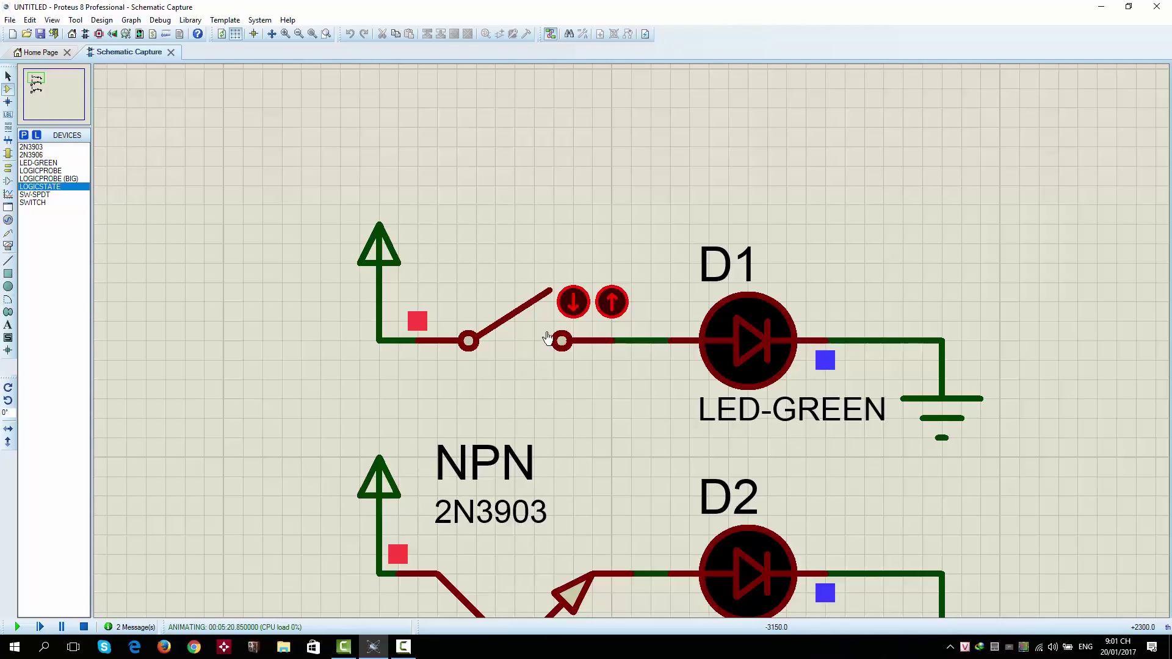
{"action": "scroll", "coordinate": [546, 336], "scroll_direction": "down", "scroll_amount": 1}
{"action": "scroll", "coordinate": [671, 359], "scroll_direction": "up", "scroll_amount": 1}
{"action": "scroll", "coordinate": [654, 343], "scroll_direction": "down", "scroll_amount": 1}
{"action": "scroll", "coordinate": [652, 348], "scroll_direction": "up", "scroll_amount": 1}
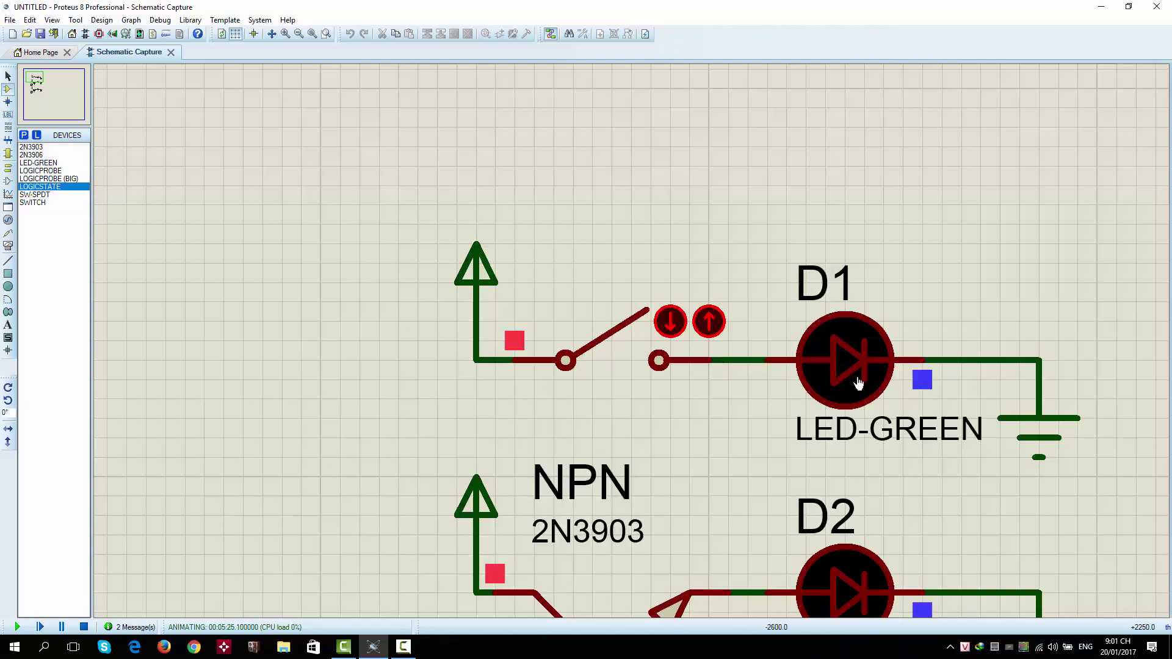
{"action": "left_click", "coordinate": [635, 335]}
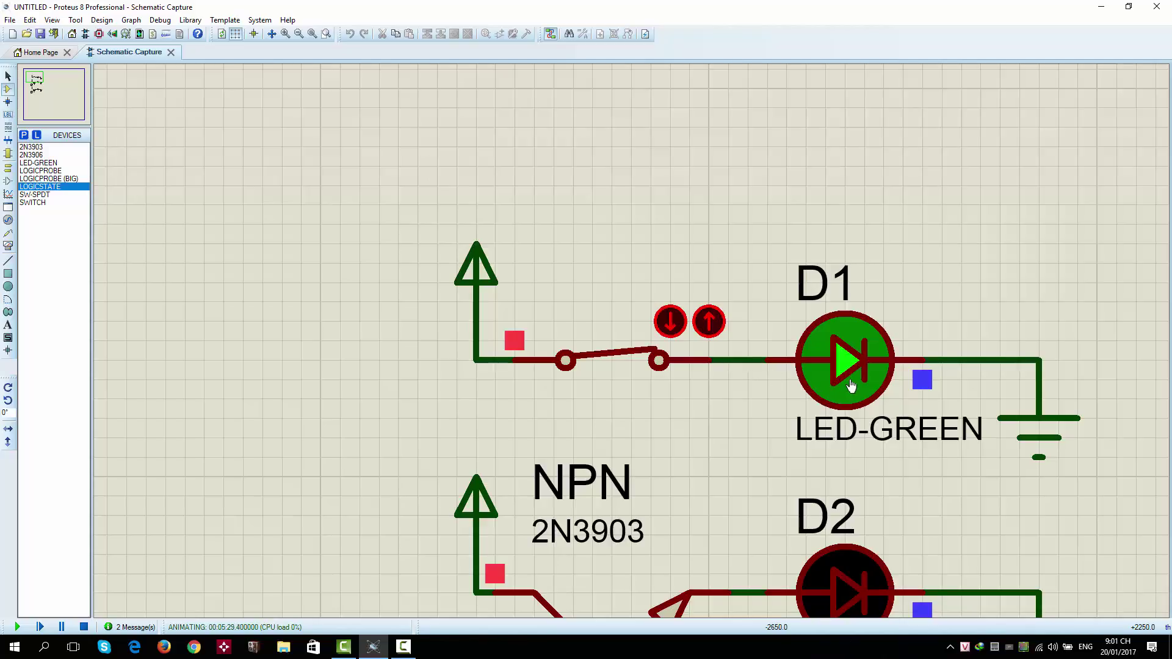
{"action": "scroll", "coordinate": [854, 391], "scroll_direction": "down", "scroll_amount": 2}
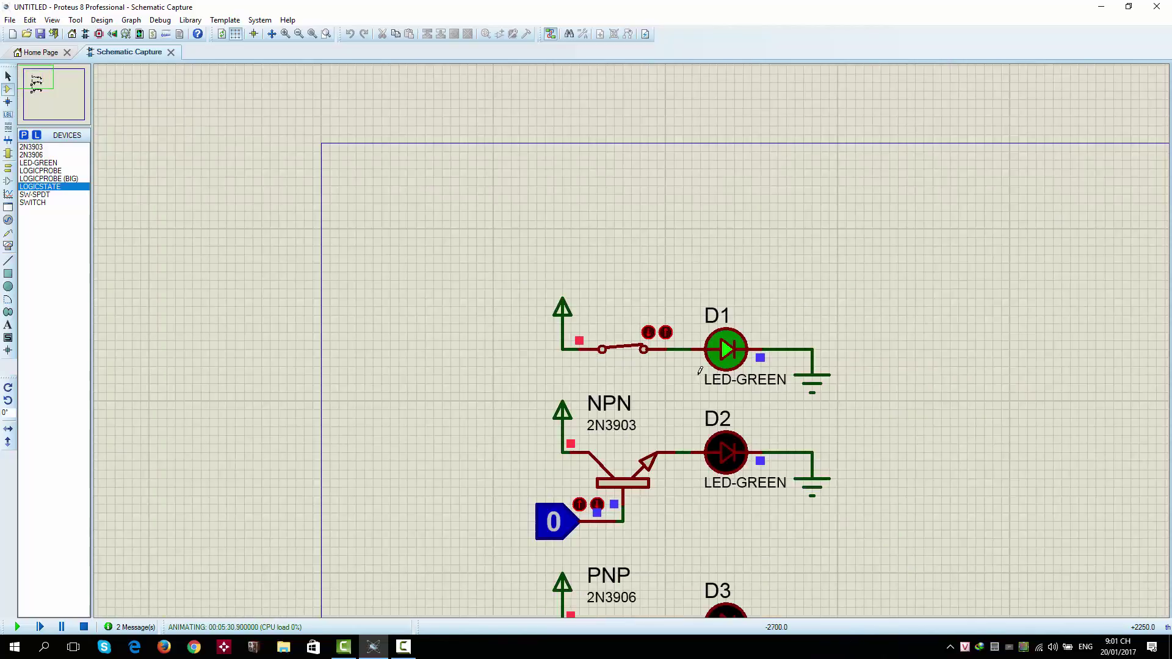
{"action": "scroll", "coordinate": [696, 392], "scroll_direction": "down", "scroll_amount": 2}
{"action": "scroll", "coordinate": [634, 334], "scroll_direction": "up", "scroll_amount": 2}
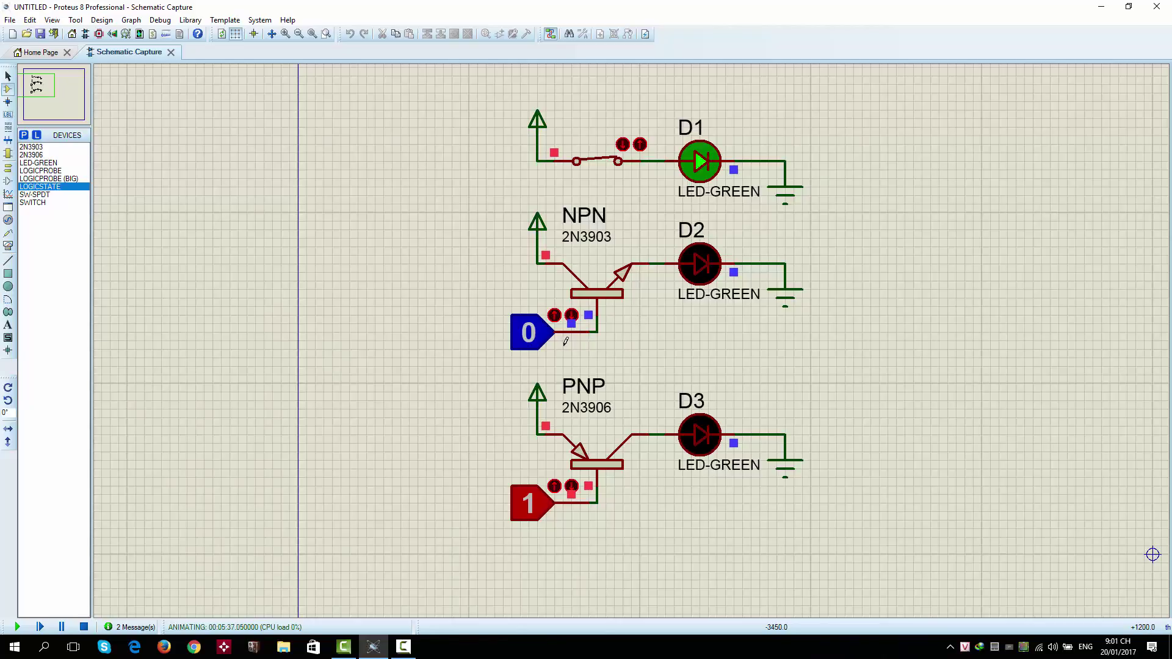
{"action": "left_click", "coordinate": [537, 345]}
{"action": "left_click", "coordinate": [538, 345]}
{"action": "left_click", "coordinate": [538, 345]}
{"action": "left_click", "coordinate": [538, 346]}
{"action": "left_click", "coordinate": [538, 345]}
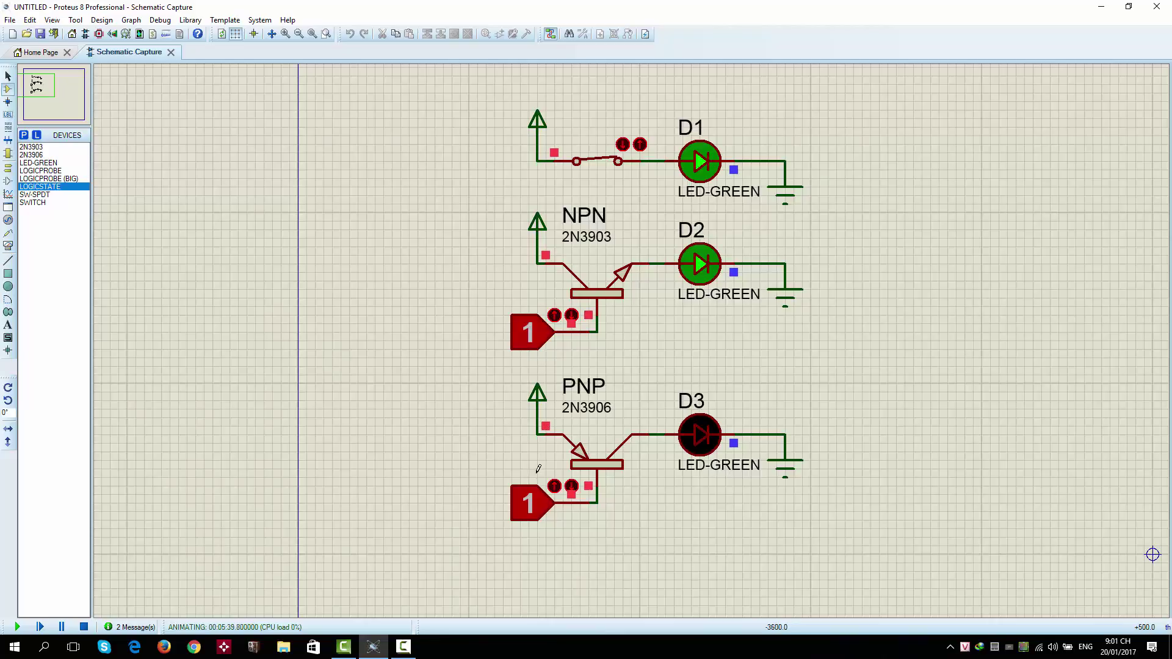
{"action": "left_click", "coordinate": [537, 513]}
{"action": "left_click", "coordinate": [537, 513]}
{"action": "left_click", "coordinate": [538, 345]}
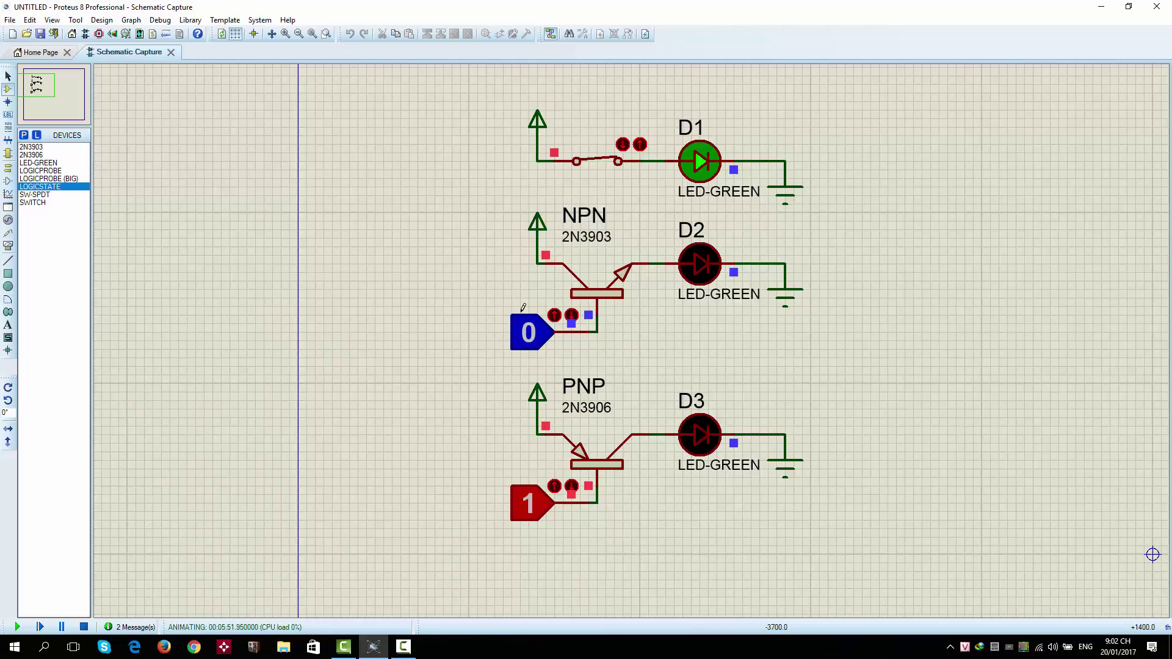
{"action": "left_click", "coordinate": [540, 343]}
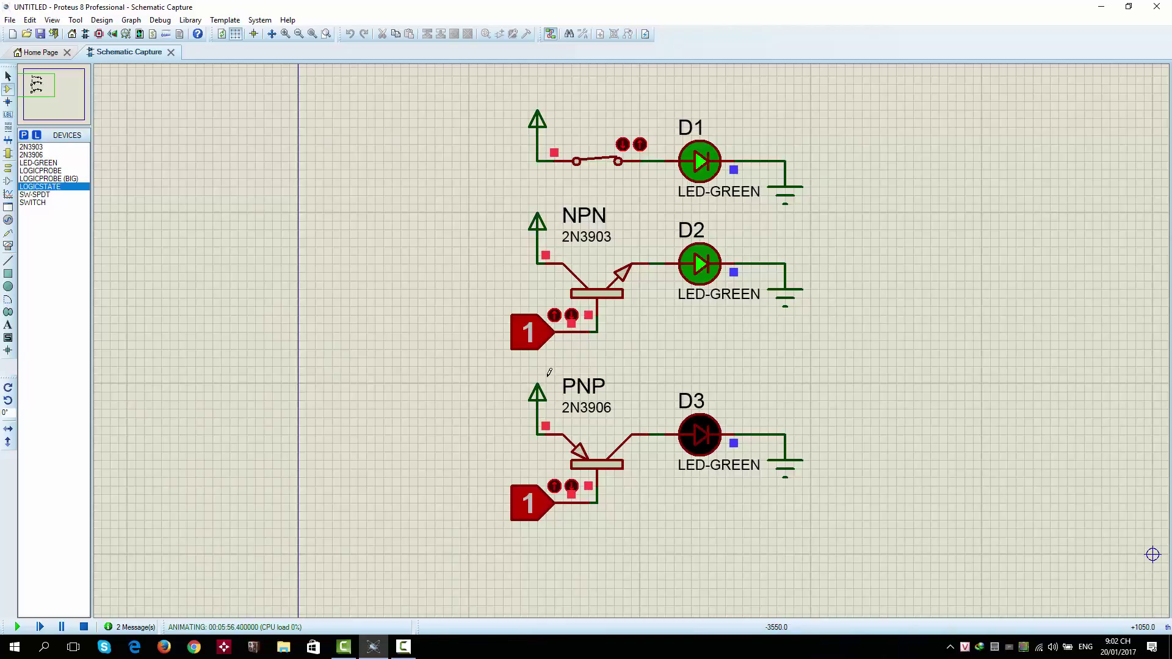
{"action": "left_click", "coordinate": [532, 509]}
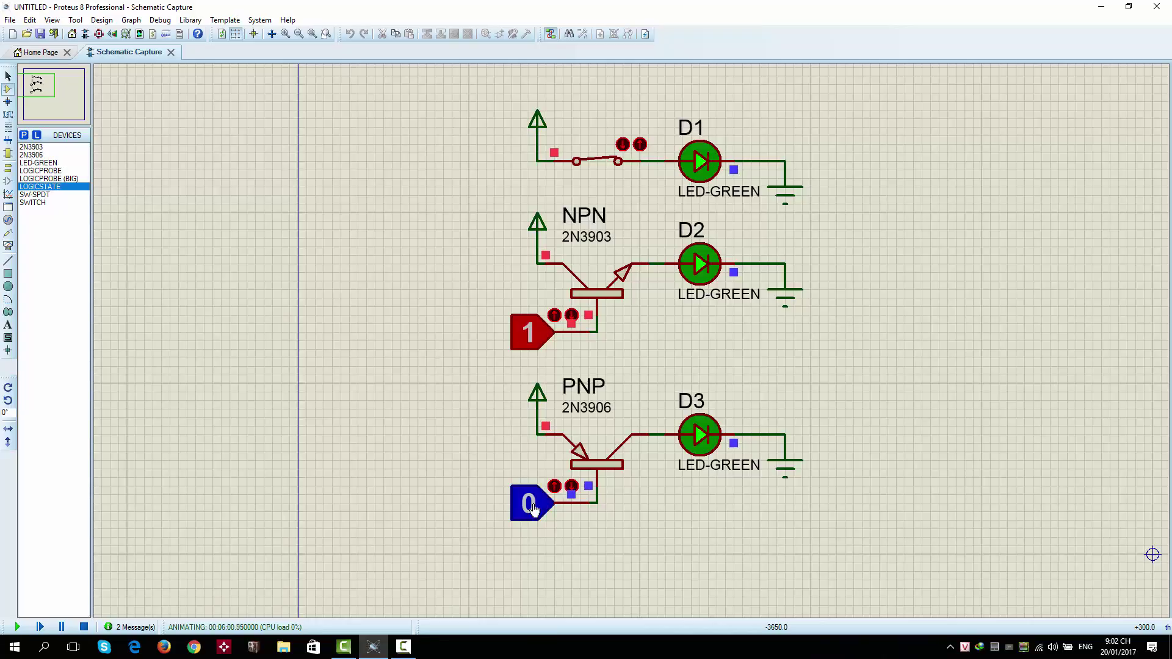
{"action": "left_click", "coordinate": [533, 508]}
{"action": "left_click", "coordinate": [534, 352]}
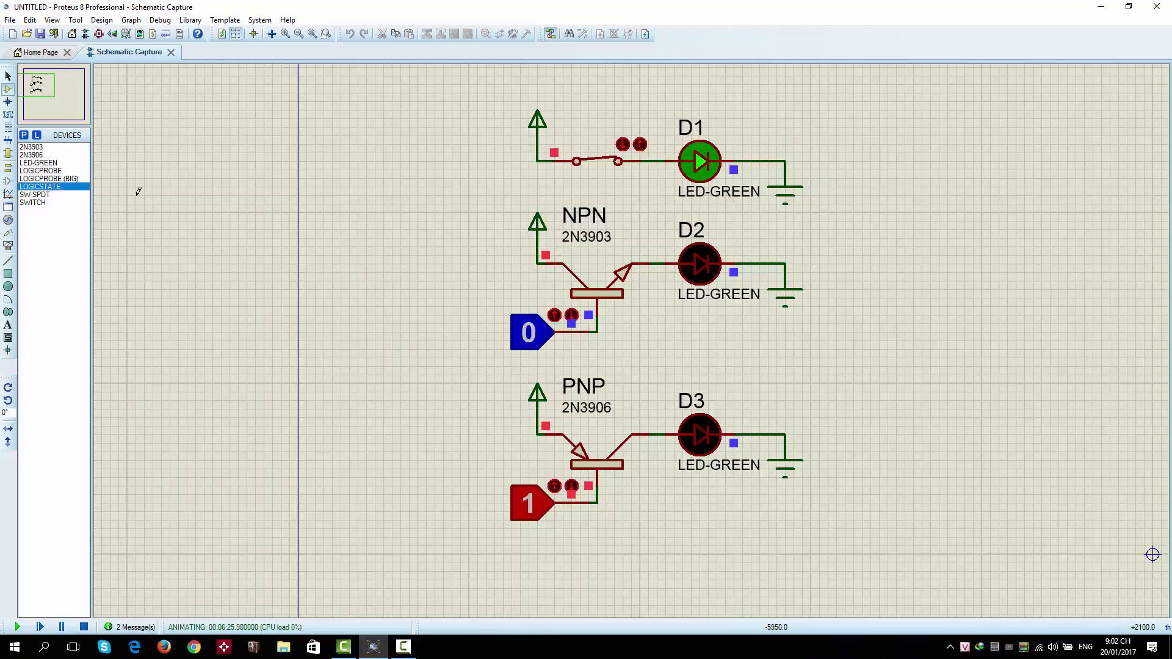
Step: Stop the simulation and drop a LOGICPROBE (BIG) on empty sheet space
{"action": "left_click", "coordinate": [72, 178]}
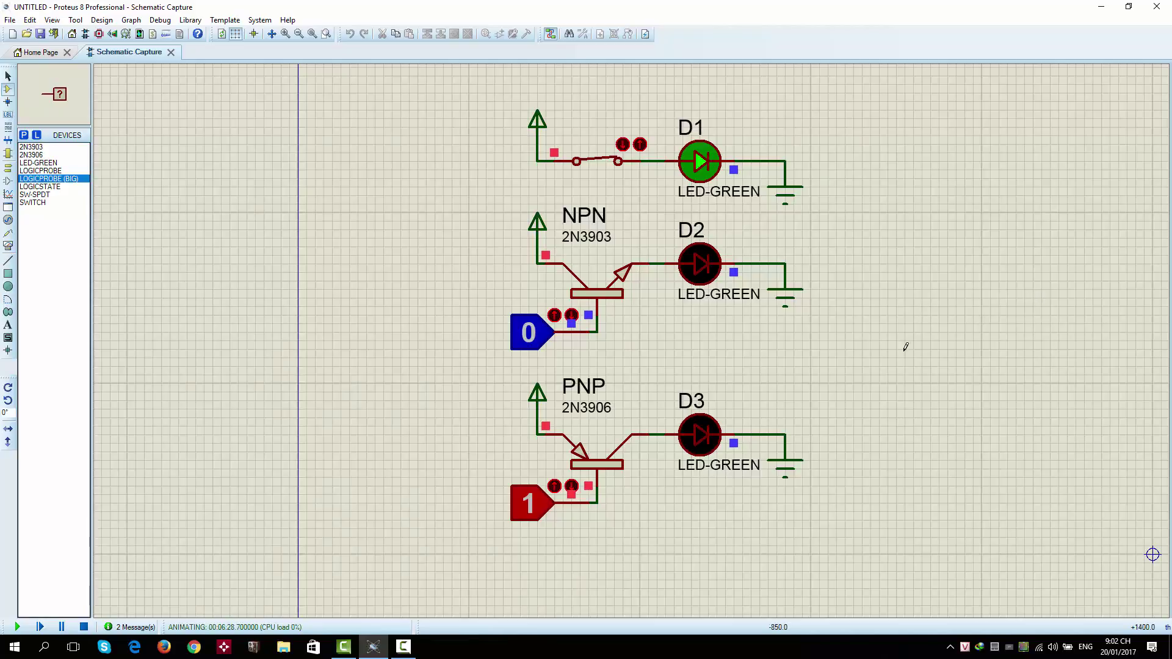
{"action": "left_click", "coordinate": [83, 627]}
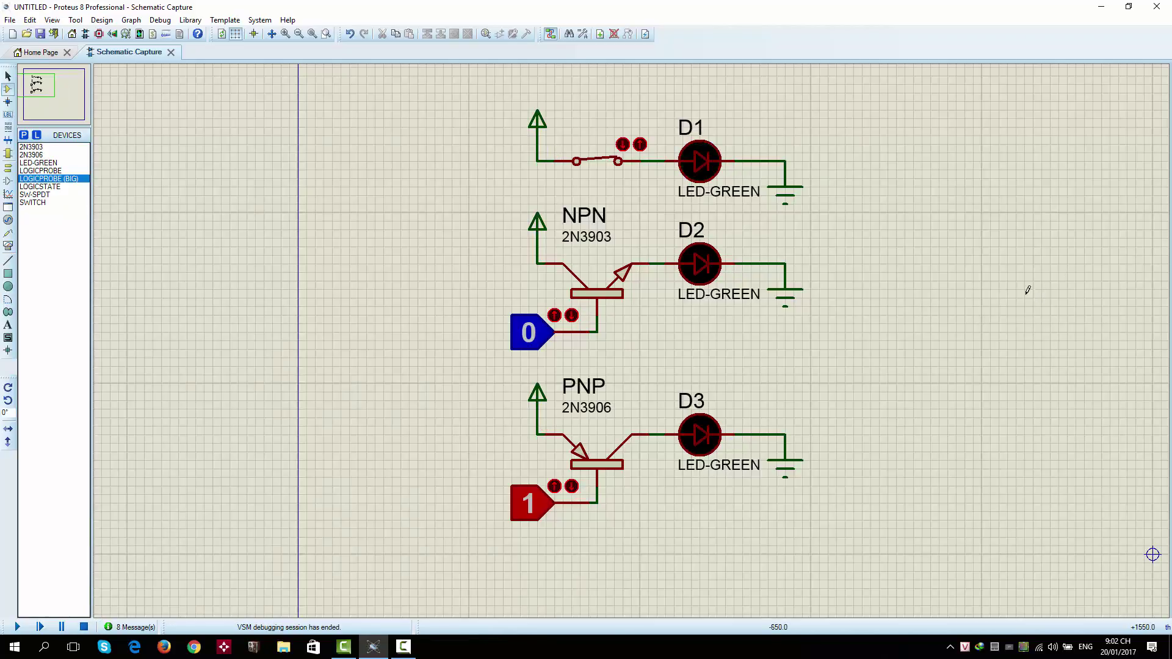
{"action": "scroll", "coordinate": [1014, 292], "scroll_direction": "down", "scroll_amount": 3}
{"action": "scroll", "coordinate": [782, 400], "scroll_direction": "up", "scroll_amount": 2}
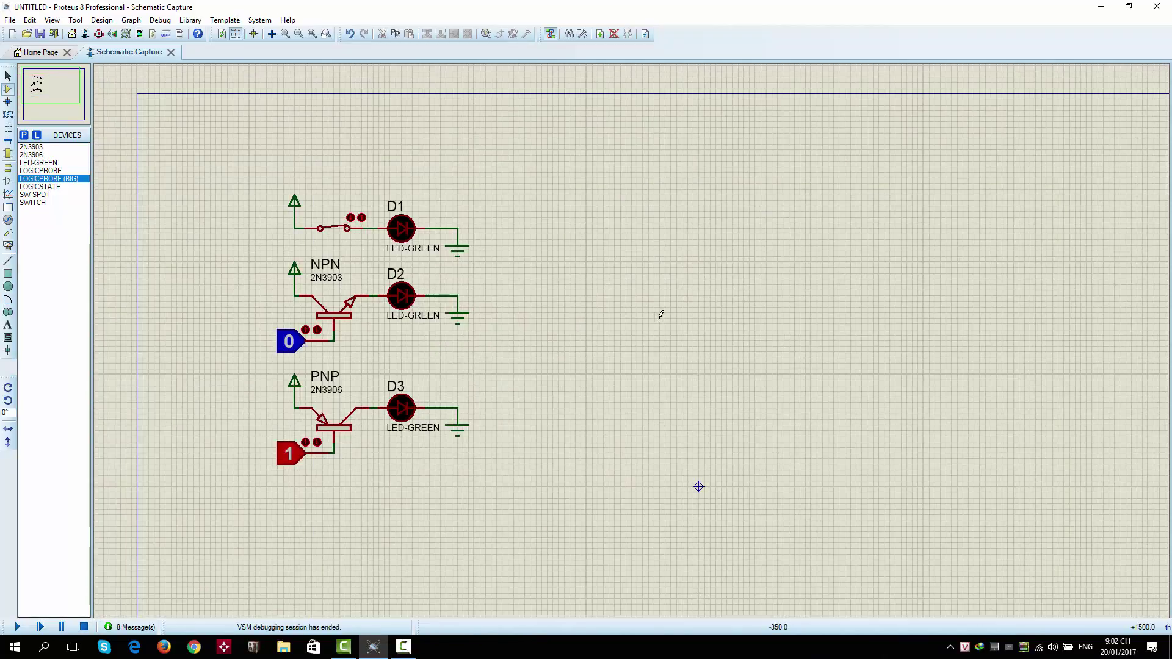
{"action": "left_click", "coordinate": [894, 287]}
{"action": "left_click", "coordinate": [897, 311]}
{"action": "scroll", "coordinate": [897, 311], "scroll_direction": "up", "scroll_amount": 2}
{"action": "scroll", "coordinate": [492, 353], "scroll_direction": "down", "scroll_amount": 2}
{"action": "scroll", "coordinate": [539, 342], "scroll_direction": "up", "scroll_amount": 1}
{"action": "scroll", "coordinate": [677, 335], "scroll_direction": "up", "scroll_amount": 1}
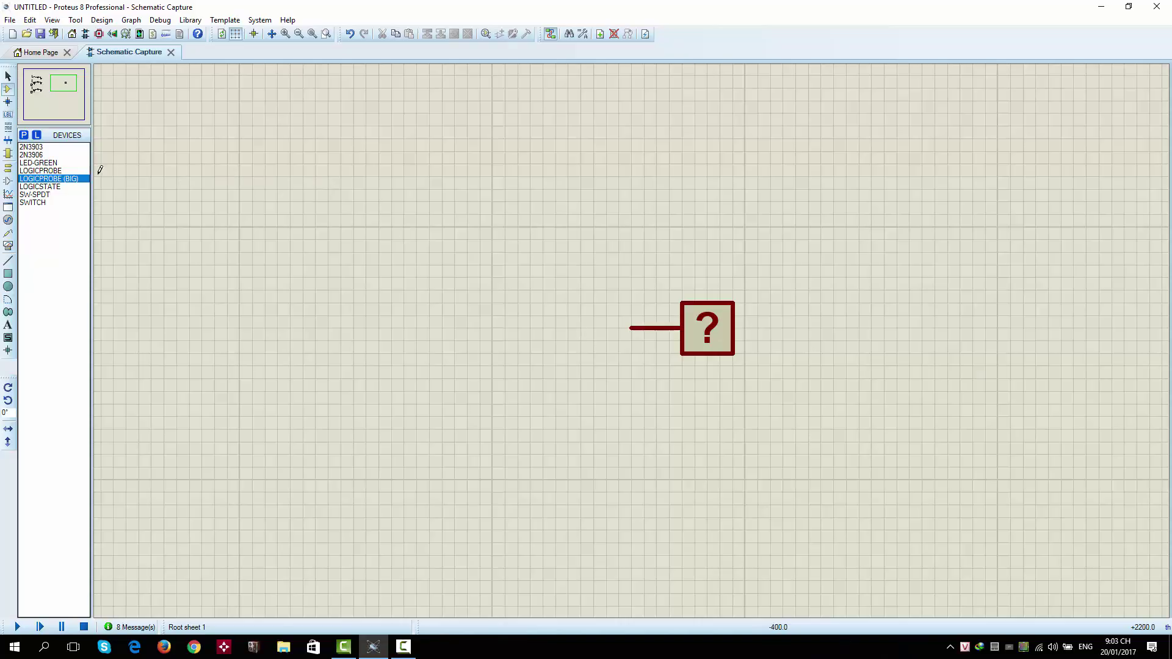
Step: Place a 2N3906 PNP transistor as Q1 and Y-mirror it upside down
{"action": "left_click", "coordinate": [36, 156]}
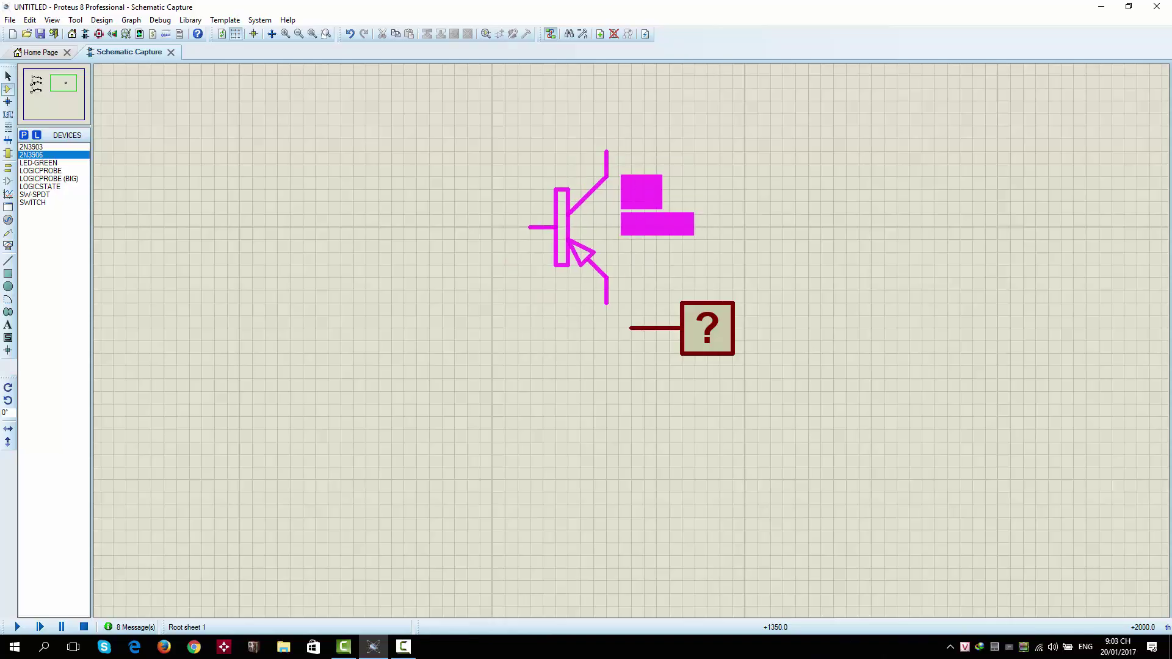
{"action": "left_click", "coordinate": [571, 241]}
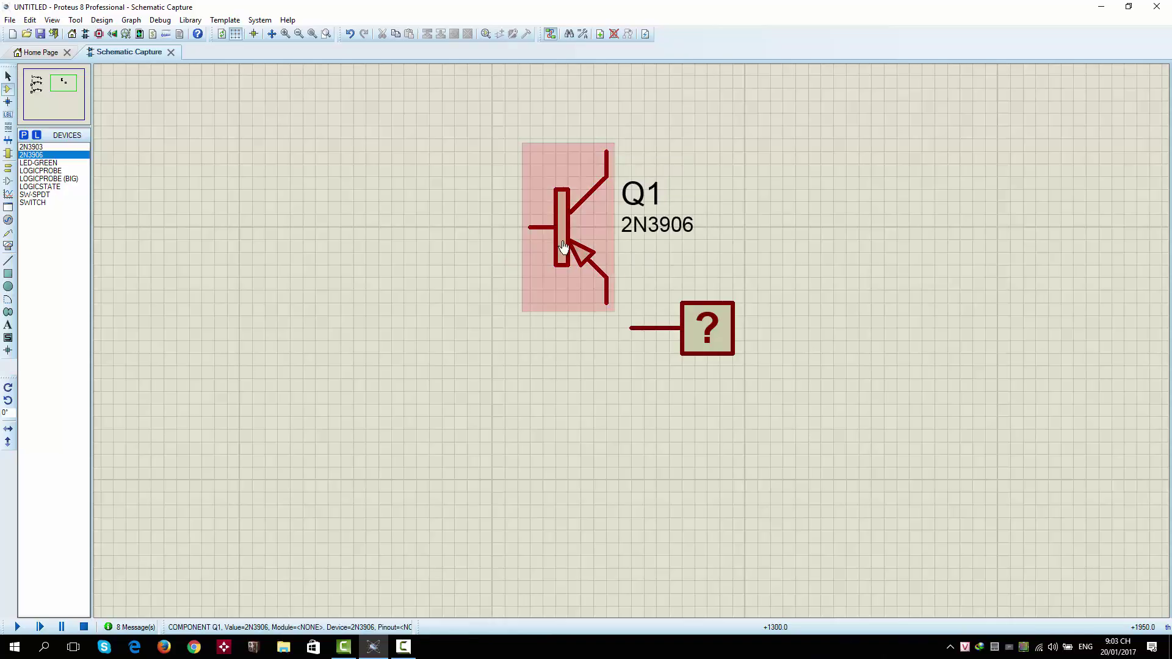
{"action": "right_click", "coordinate": [573, 235]}
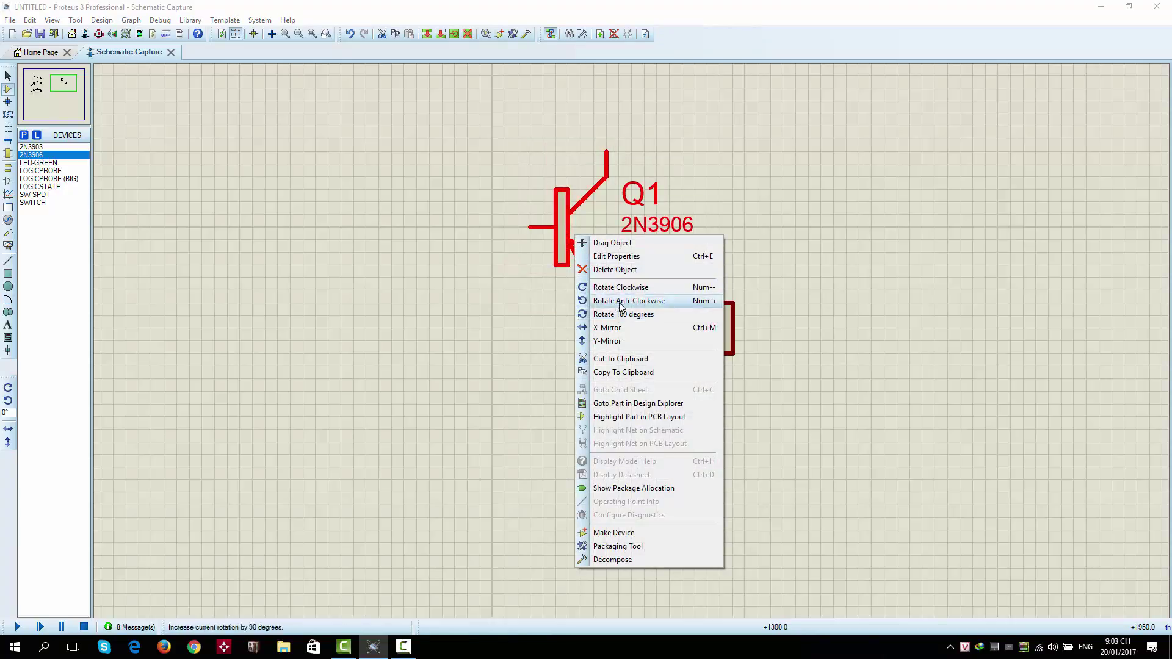
{"action": "left_click", "coordinate": [616, 341]}
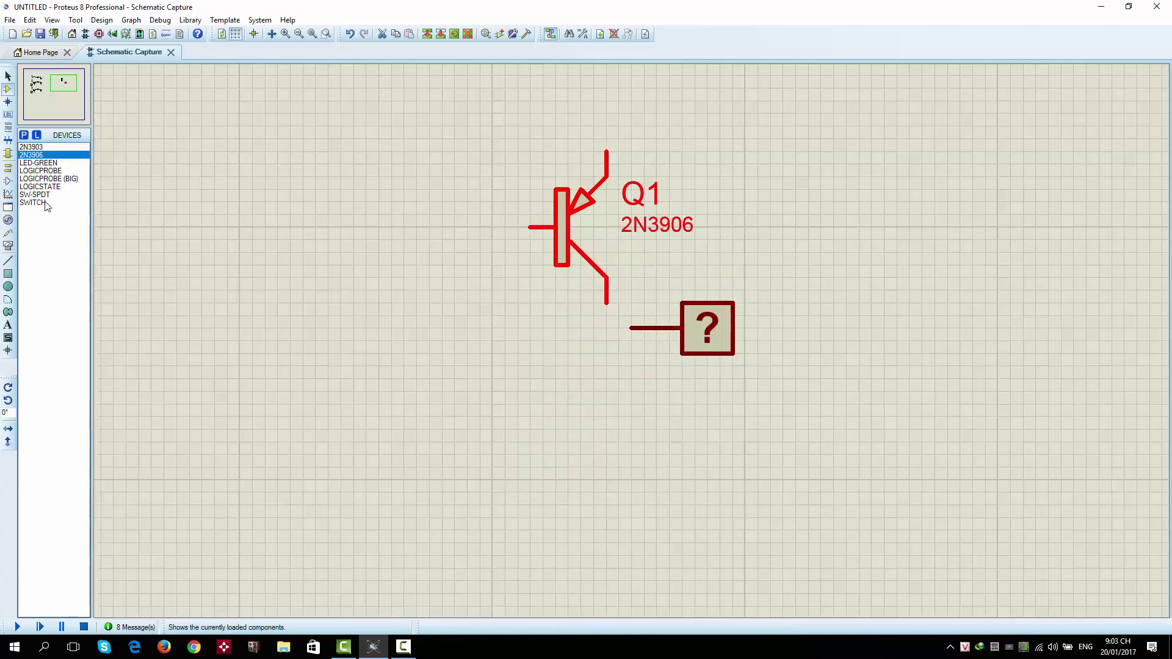
Step: Place a 2N3903 NPN transistor as Q2 directly below Q1
{"action": "left_click", "coordinate": [36, 147]}
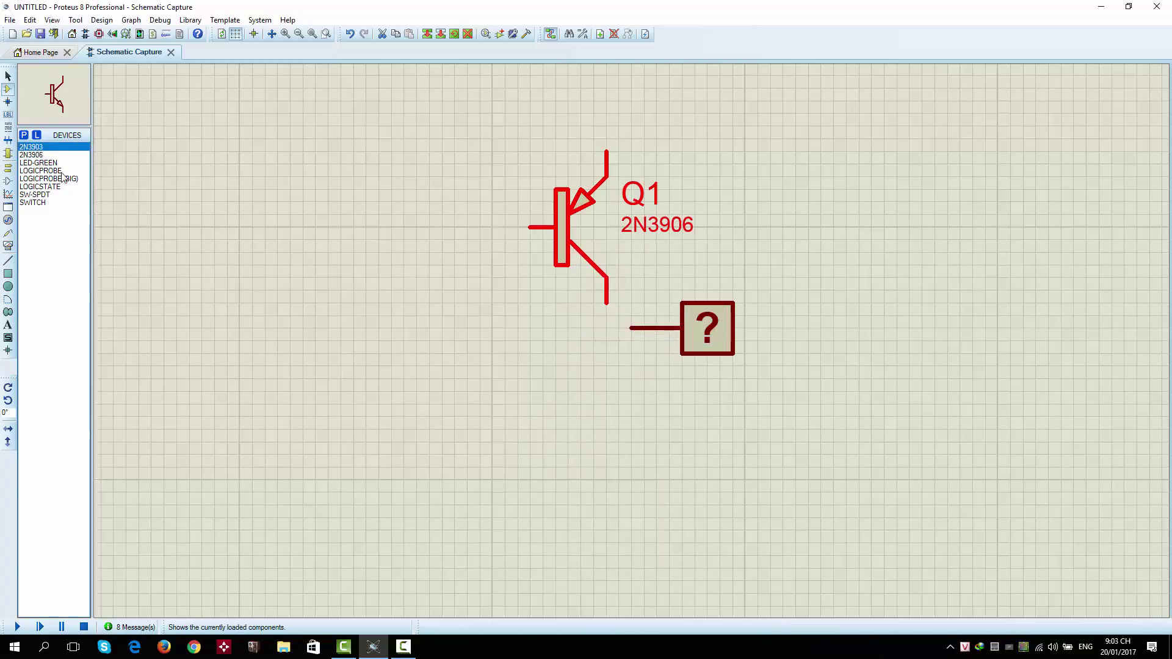
{"action": "left_click", "coordinate": [591, 449]}
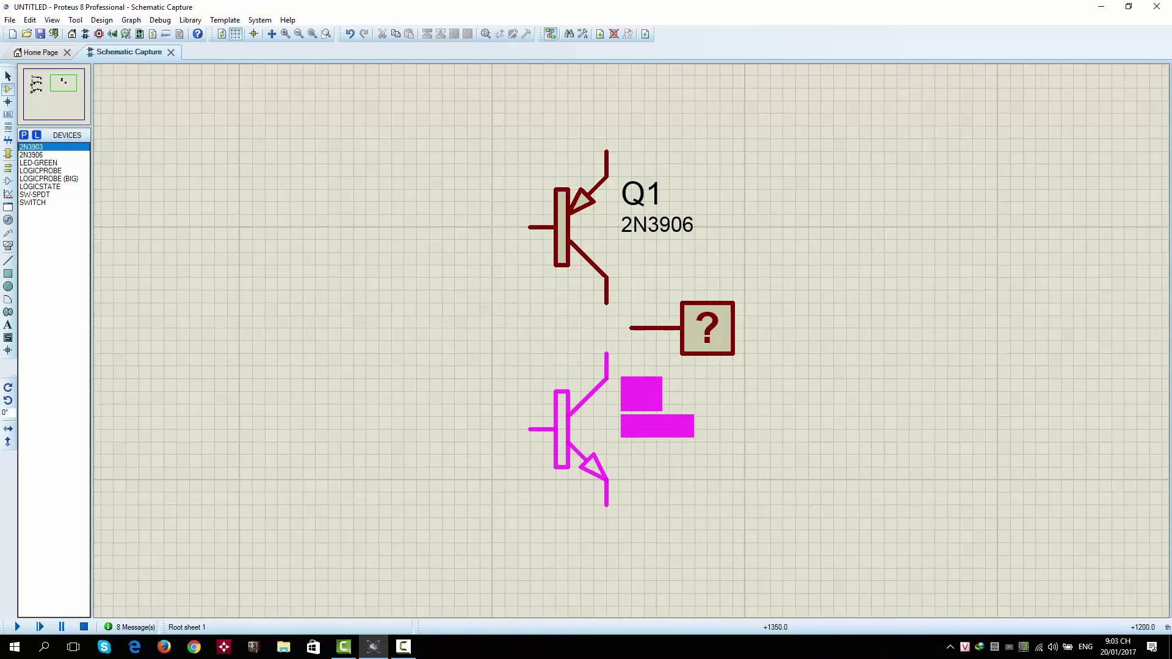
{"action": "left_click", "coordinate": [604, 450]}
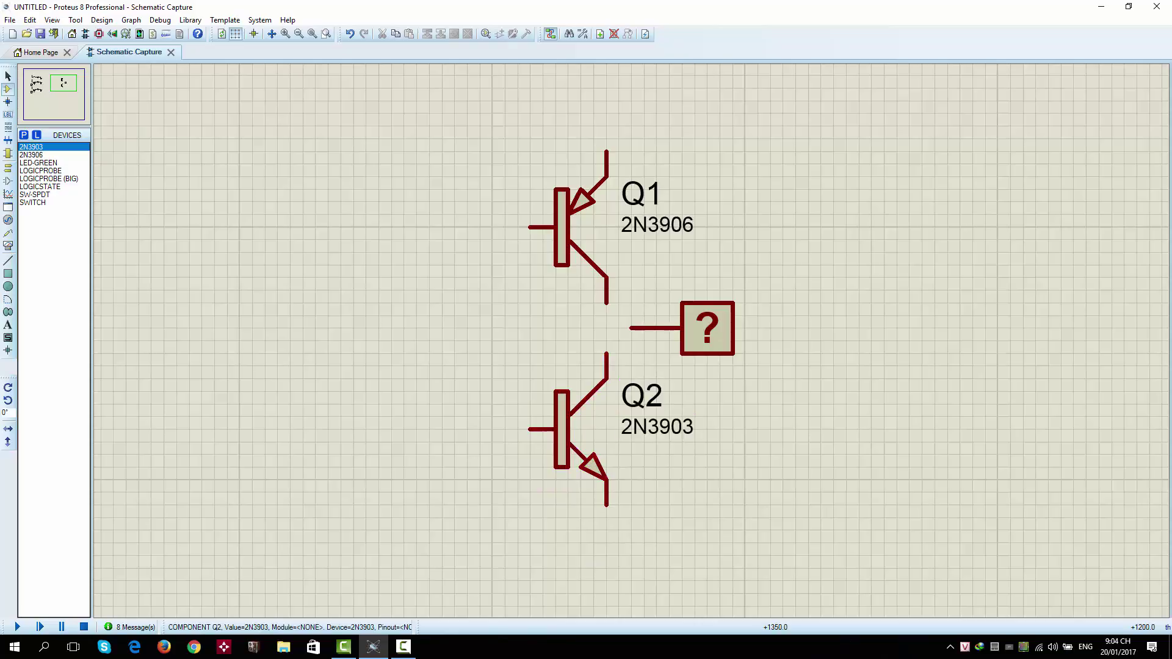
{"action": "left_click", "coordinate": [8, 169]}
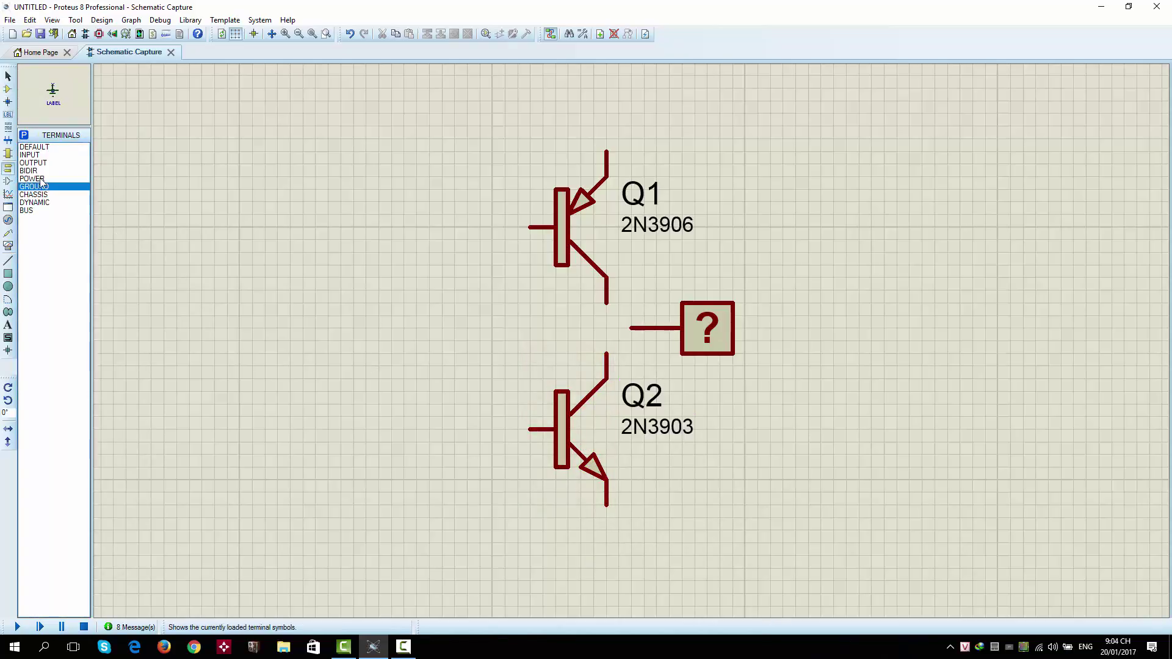
Step: Add a POWER terminal above Q1 and a GROUND terminal under Q2's emitter, then return to components
{"action": "left_click", "coordinate": [32, 178]}
{"action": "left_click", "coordinate": [606, 125]}
{"action": "left_click", "coordinate": [34, 186]}
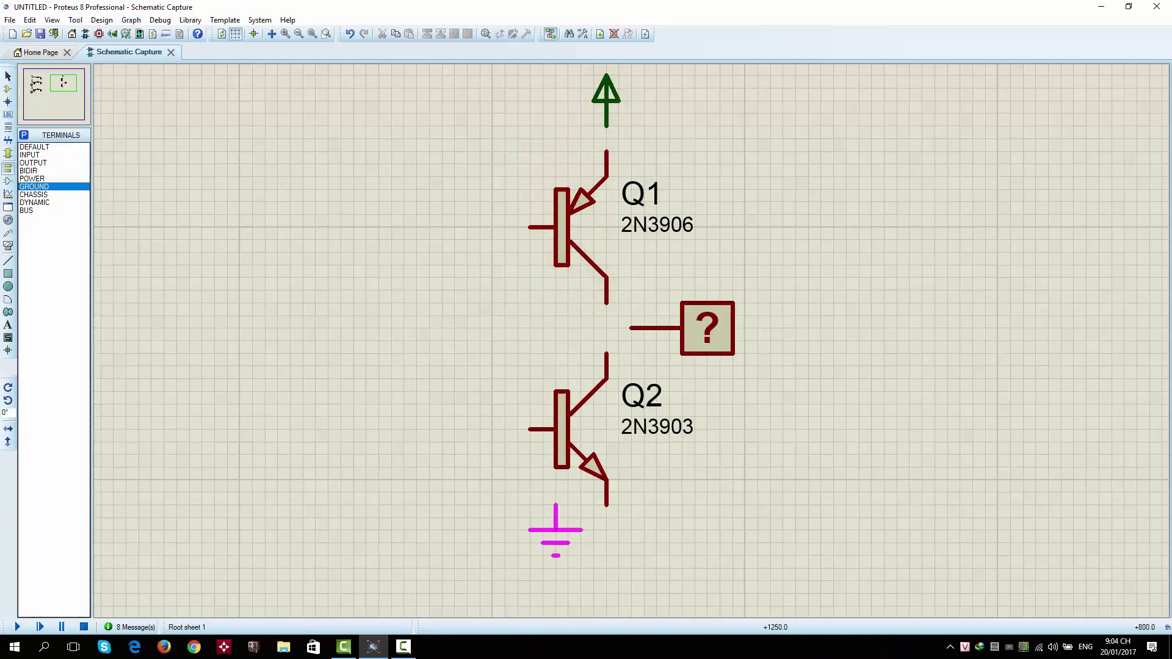
{"action": "left_click", "coordinate": [606, 530]}
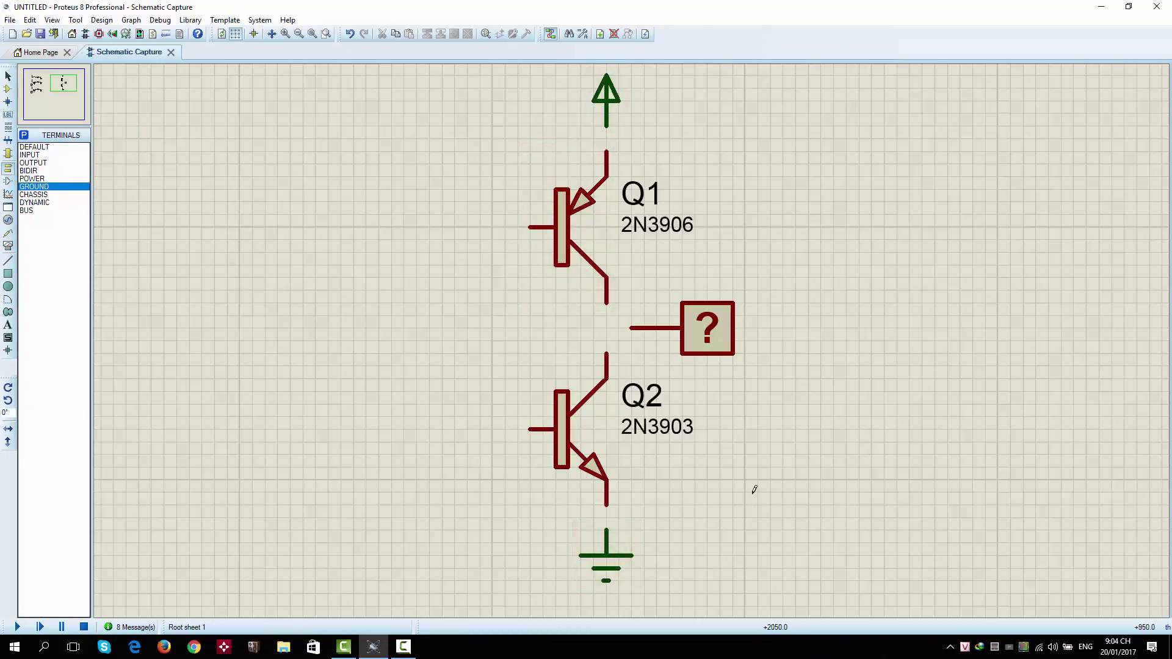
{"action": "scroll", "coordinate": [753, 486], "scroll_direction": "down", "scroll_amount": 1}
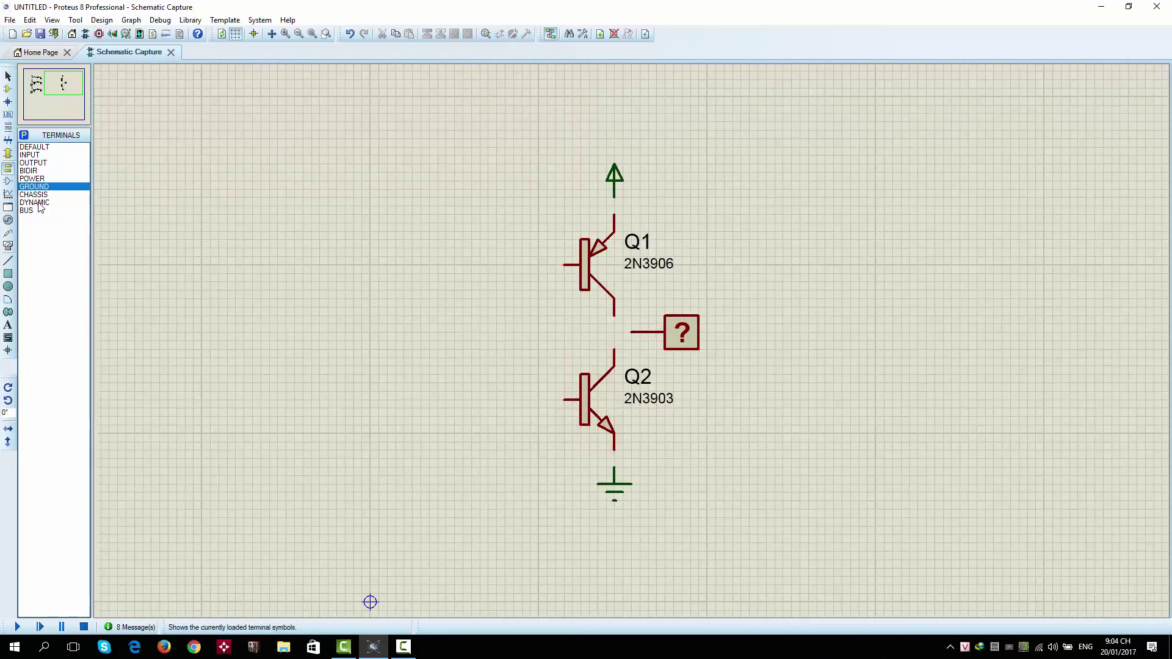
{"action": "left_click", "coordinate": [8, 88]}
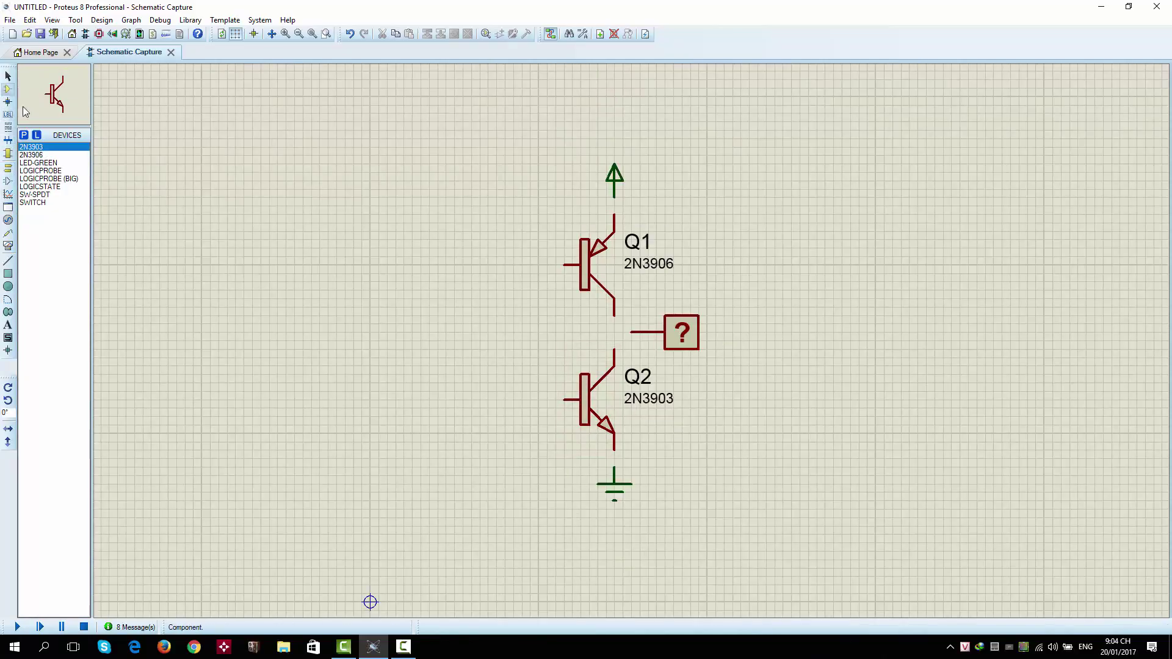
Step: Place a LOGICSTATE input left of the transistors, wire power to Q1's emitter and join both bases
{"action": "left_click", "coordinate": [48, 187]}
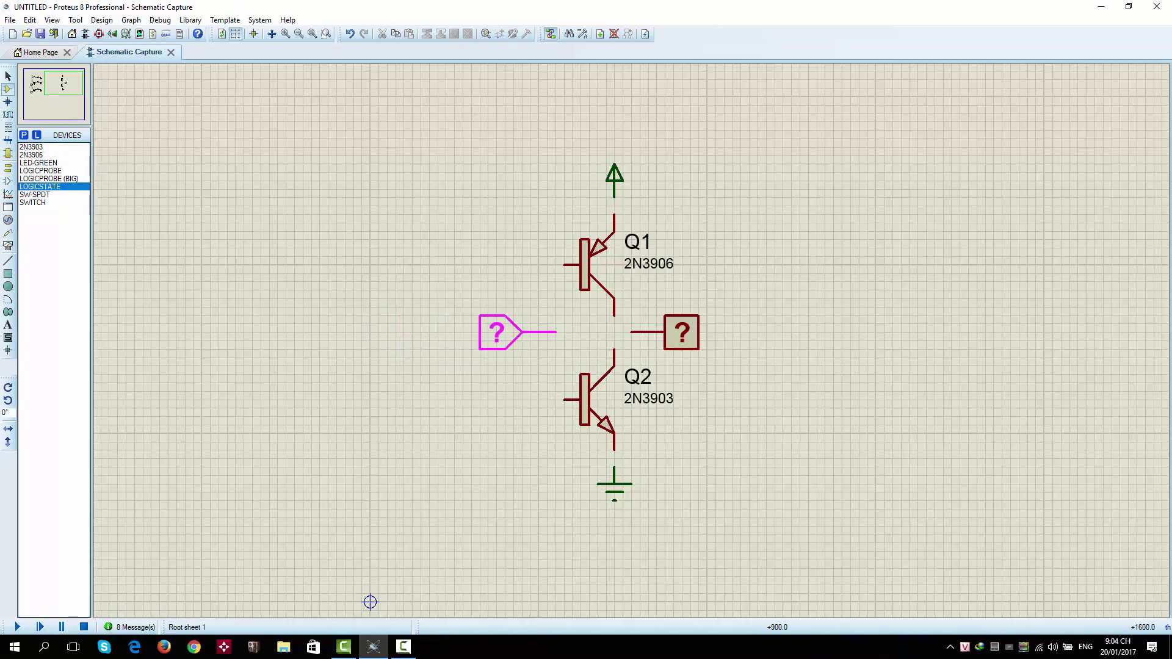
{"action": "left_click", "coordinate": [546, 332]}
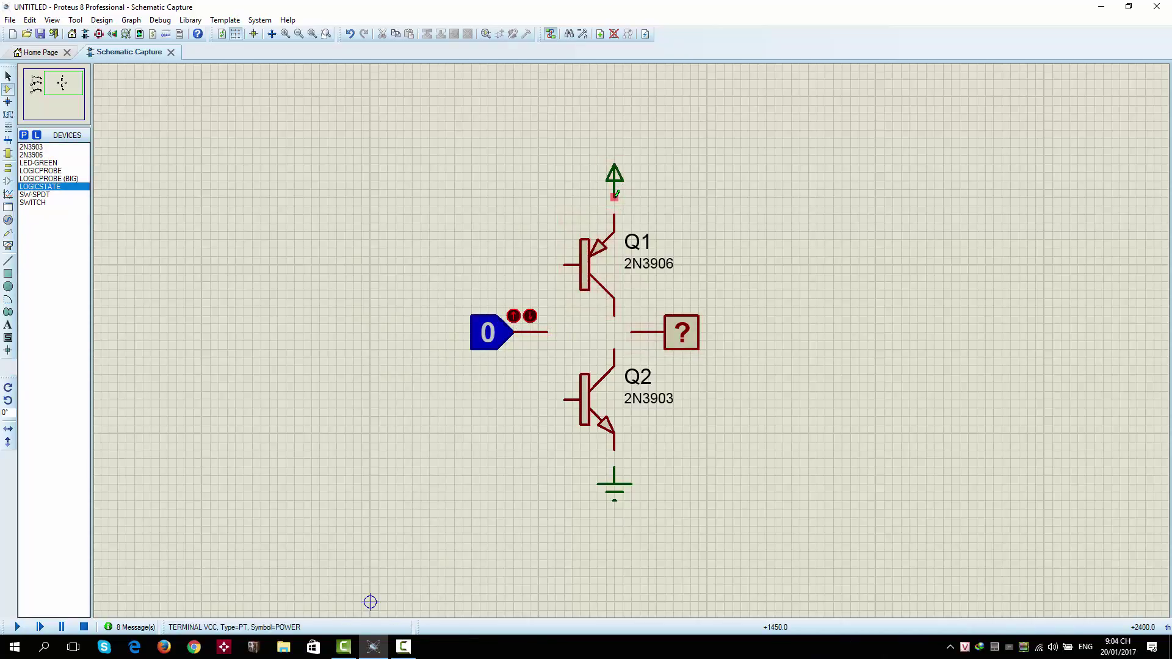
{"action": "left_click_drag", "start_coordinate": [615, 195], "coordinate": [614, 215]}
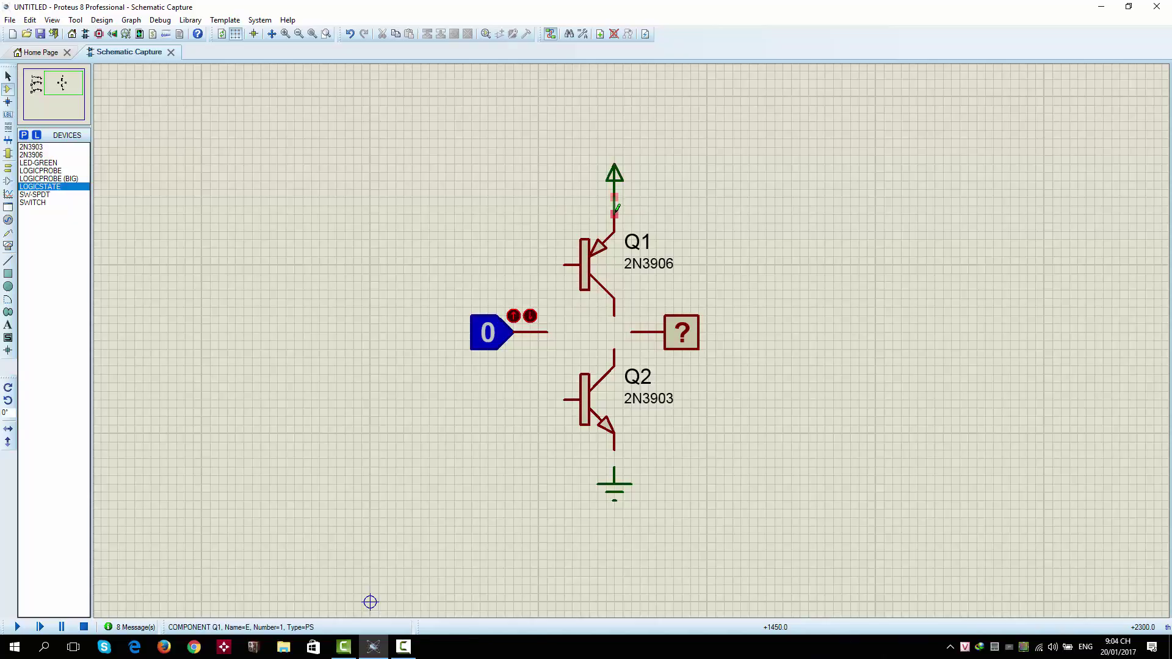
{"action": "left_click", "coordinate": [564, 264]}
{"action": "left_click", "coordinate": [564, 399]}
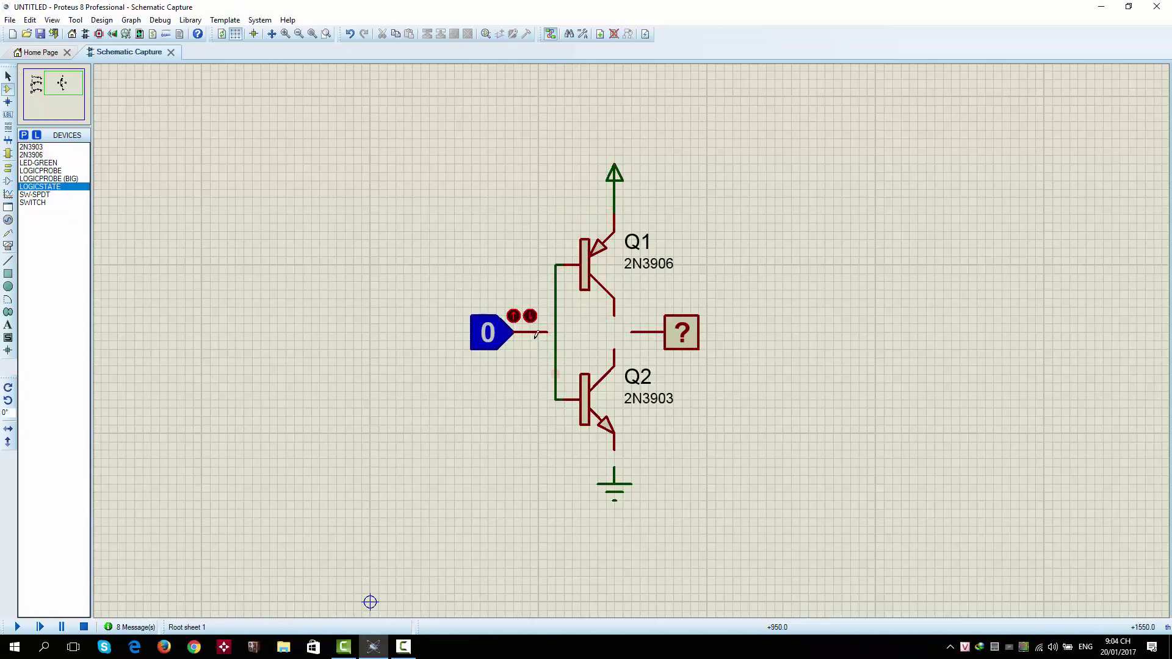
Step: Connect the logic-state input to the base wire and join Q1's and Q2's collectors
{"action": "left_click", "coordinate": [555, 331]}
{"action": "left_click", "coordinate": [614, 314]}
{"action": "left_click", "coordinate": [614, 347]}
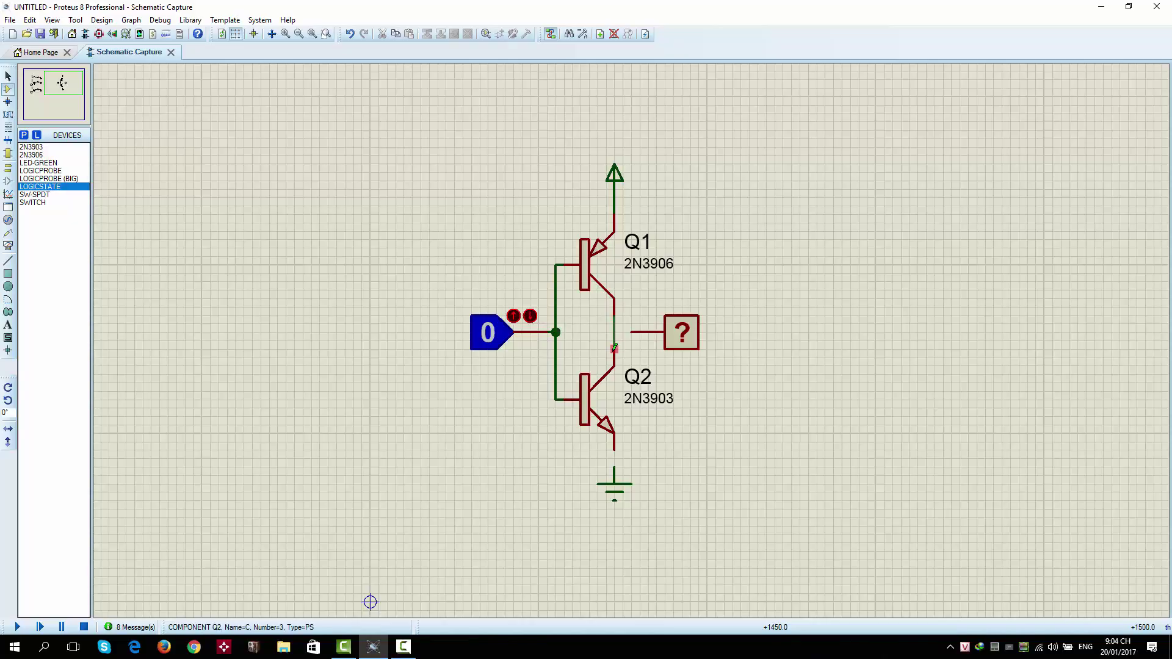
{"action": "left_click", "coordinate": [630, 331]}
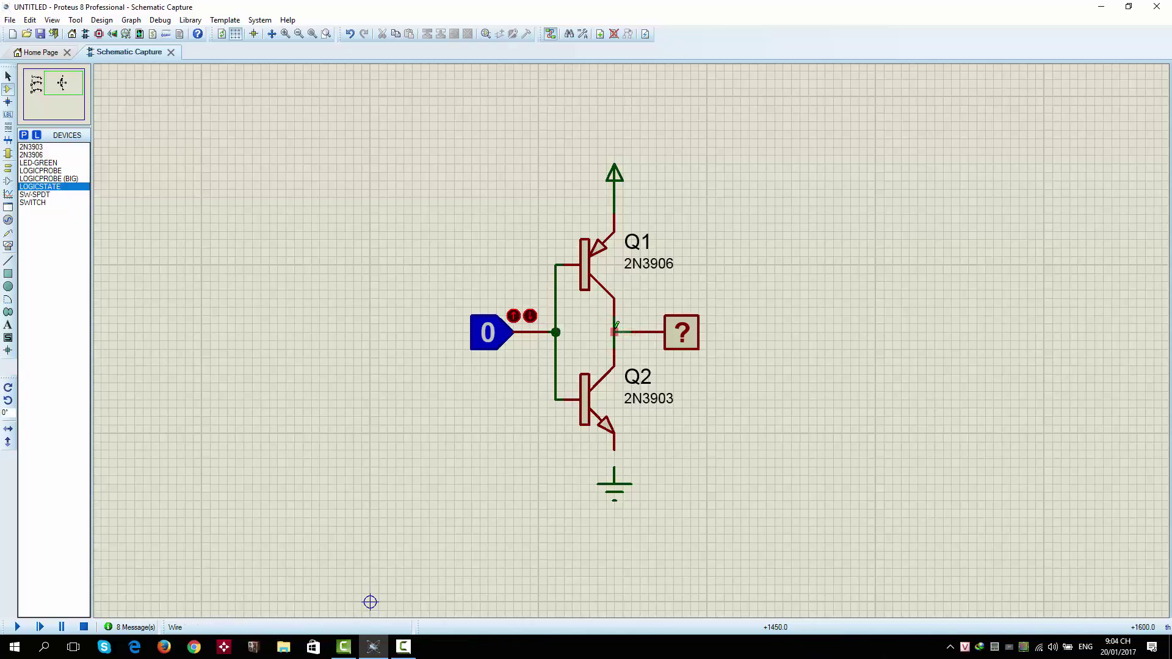
Step: Wire the logic probe pin to the joined collectors, then run the simulation, which shows output 1 for input 0
{"action": "left_click", "coordinate": [615, 332]}
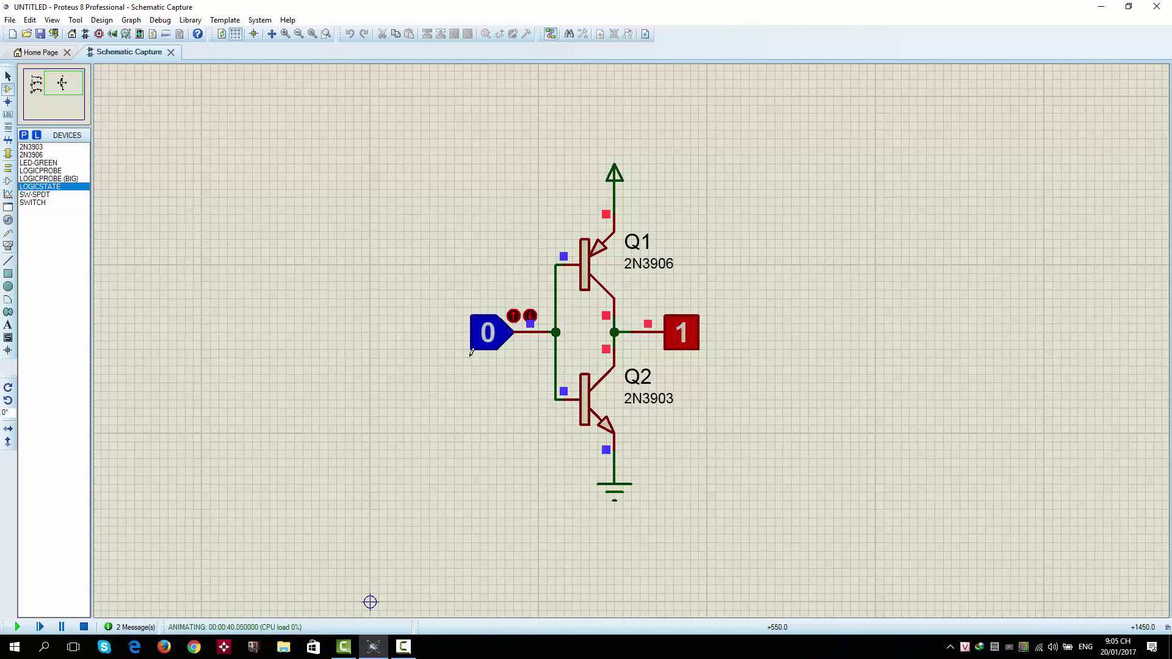
Step: Toggle the logic-state input from 0 to 1, driving the probe output to 0
{"action": "left_click", "coordinate": [486, 346]}
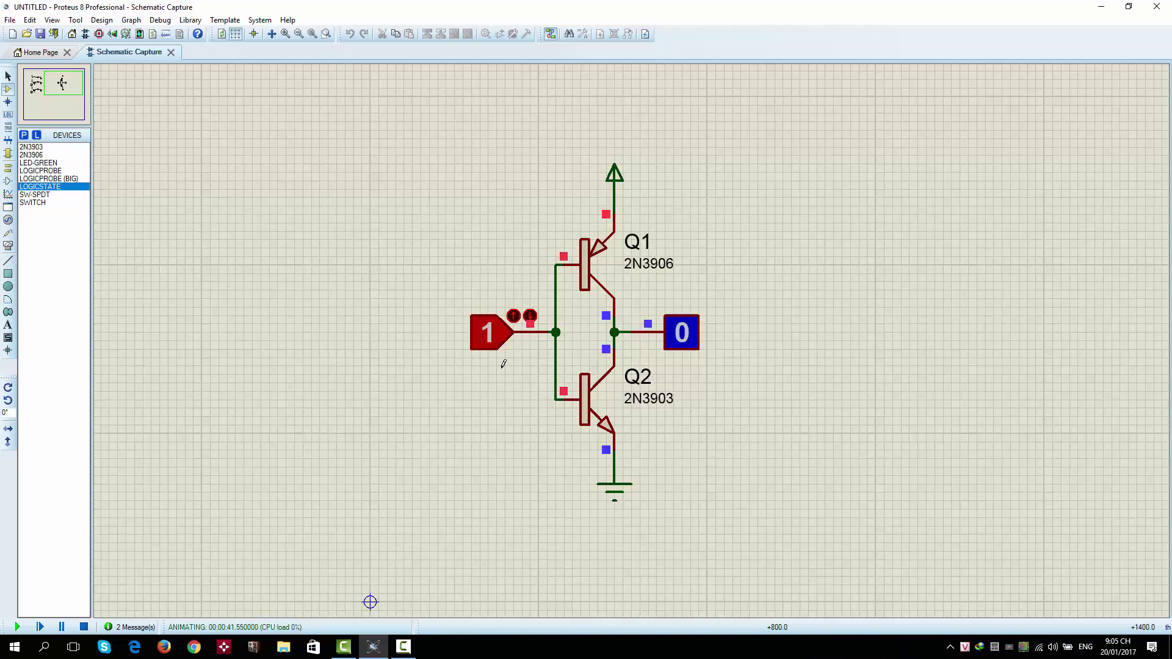